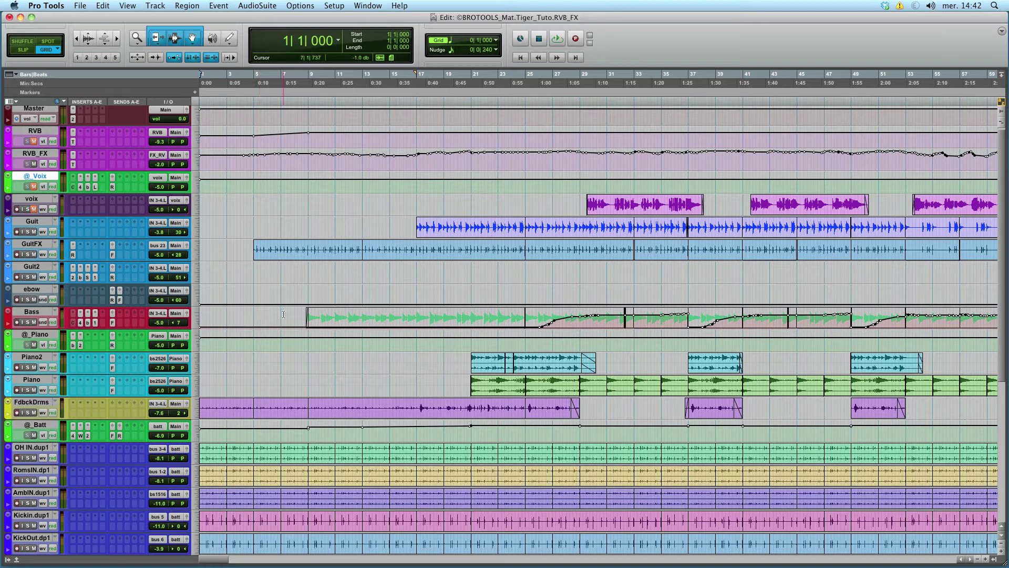
Solo the drum tracks from OH IN.dup1 to KickOut.dp1 and play them from bar 4, beat 2.
{"action": "left_click", "coordinate": [284, 313]}
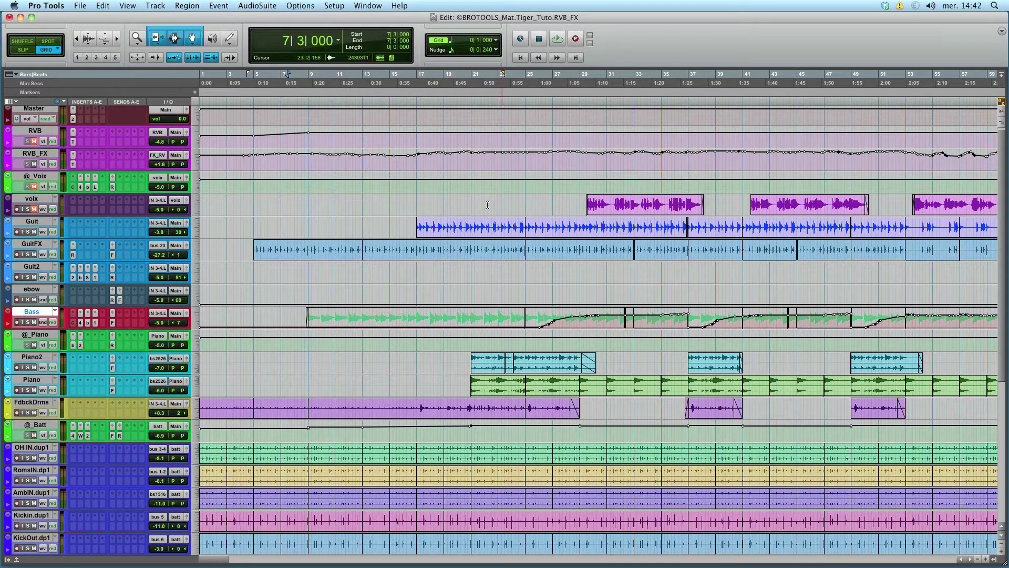
{"action": "left_click", "coordinate": [28, 458]}
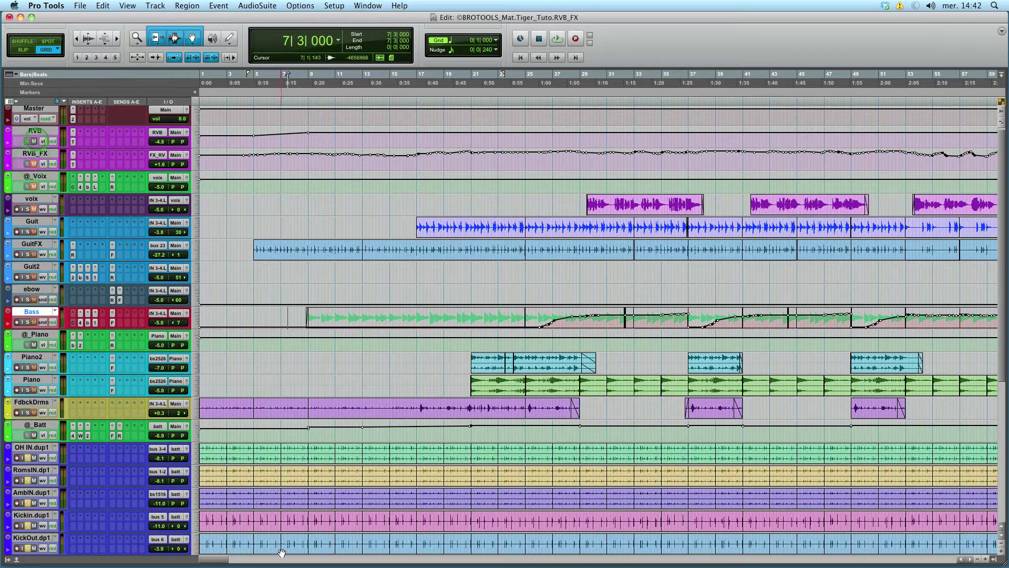
{"action": "left_click", "coordinate": [243, 455]}
{"action": "key", "text": "space"}
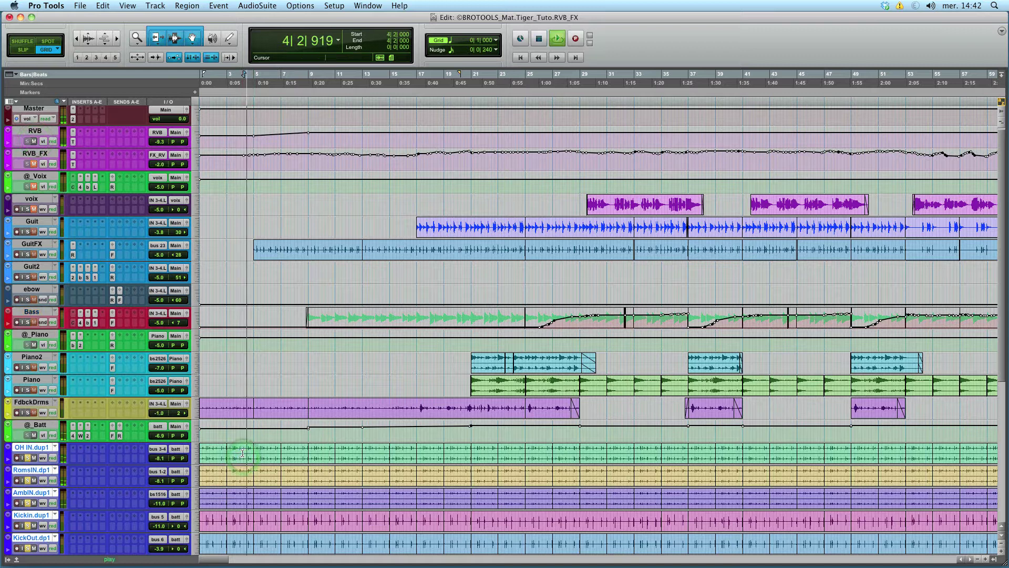
Replay the soloed drum tracks from bar 4, beat 2, and clear their solos.
{"action": "key", "text": "space"}
{"action": "key", "text": "space"}
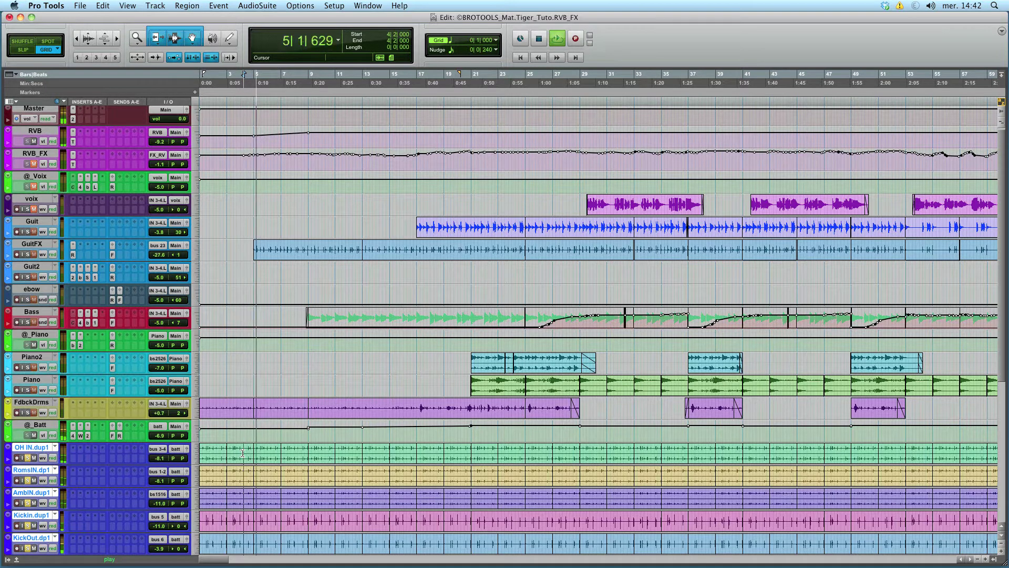
{"action": "key", "text": "space"}
{"action": "left_click", "coordinate": [27, 457], "text": "alt+shift"}
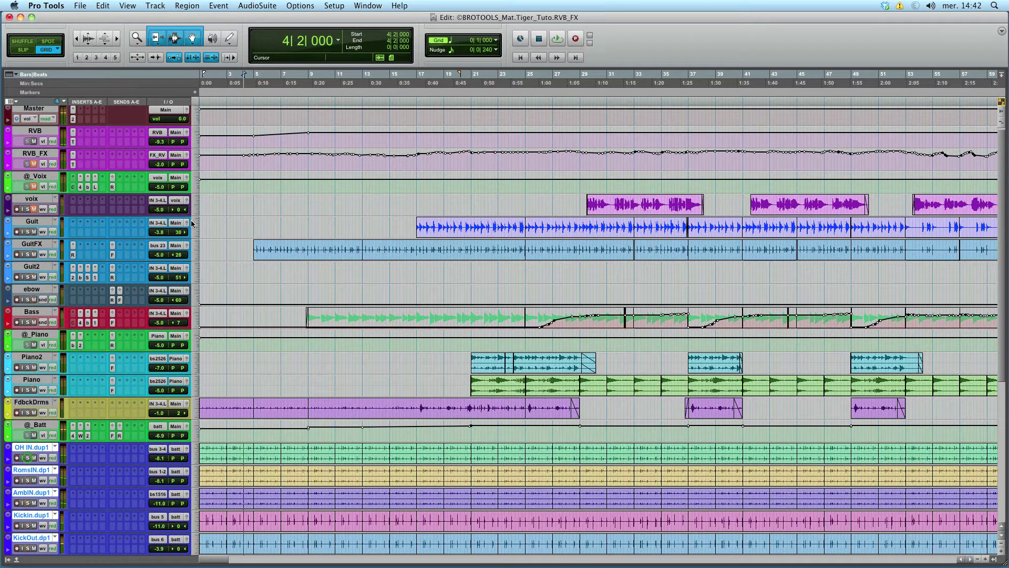
Mute RVB in place of RVB_FX, and open the TL Space insert on the RVB_FX track.
{"action": "left_click", "coordinate": [33, 141]}
{"action": "left_click", "coordinate": [34, 164]}
{"action": "left_click", "coordinate": [74, 165]}
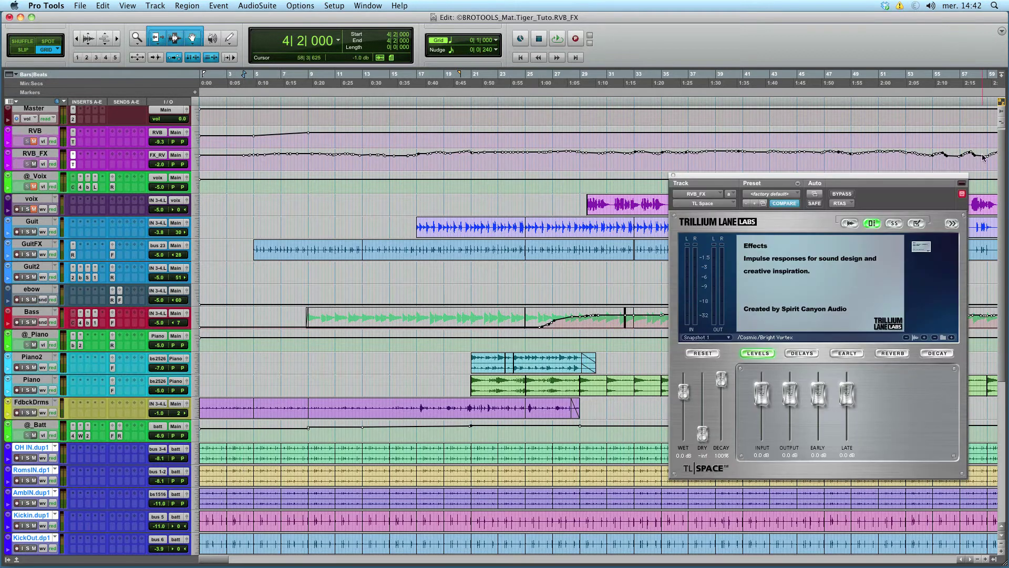
{"action": "left_click_drag", "start_coordinate": [928, 177], "coordinate": [732, 151]}
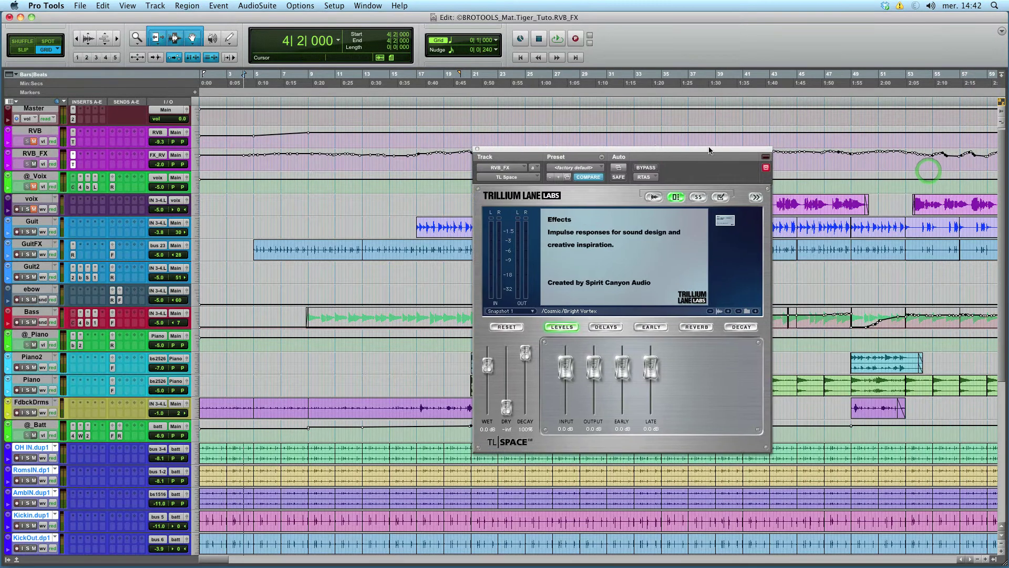
Browse the Cosmic and Colors impulse response folders under 10- Effects in TL Space, and close the plug-in.
{"action": "left_click", "coordinate": [756, 198]}
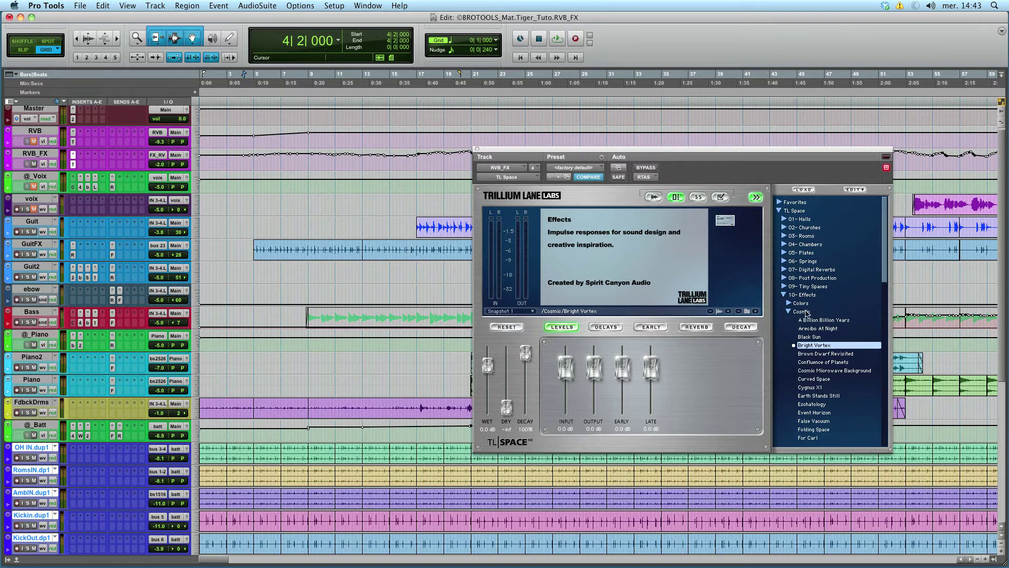
{"action": "left_click", "coordinate": [788, 311]}
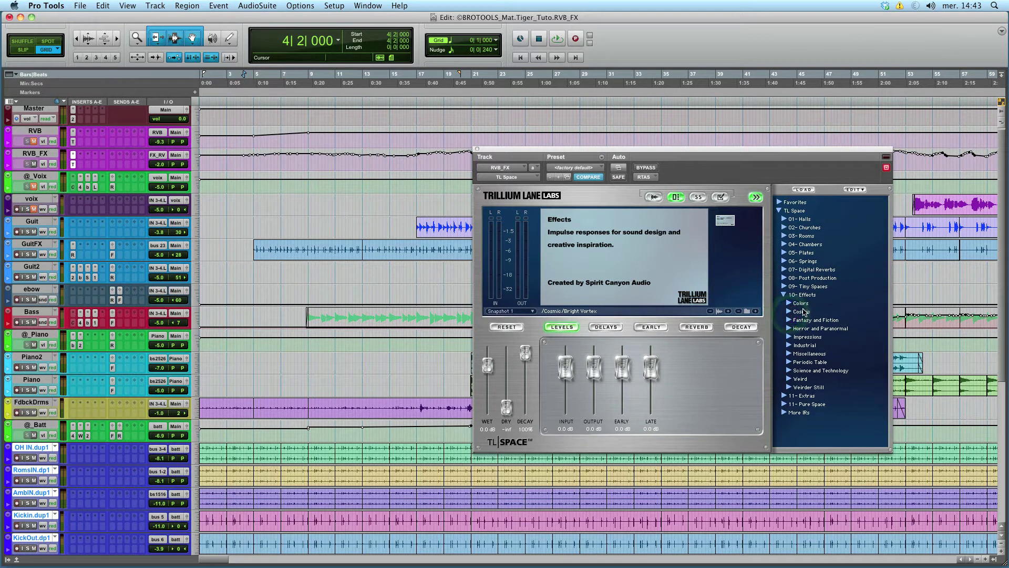
{"action": "left_click", "coordinate": [789, 304]}
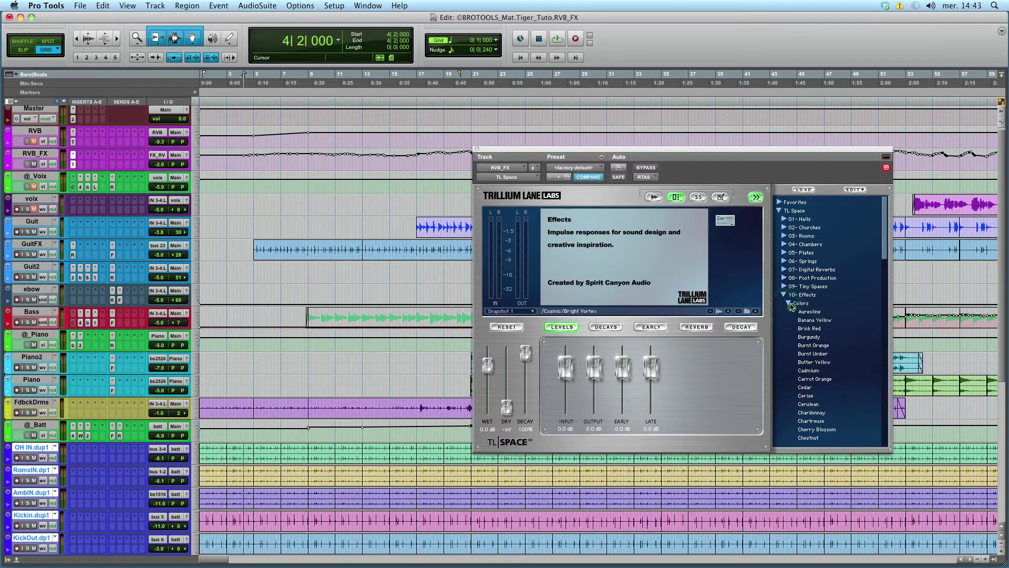
{"action": "left_click", "coordinate": [789, 304]}
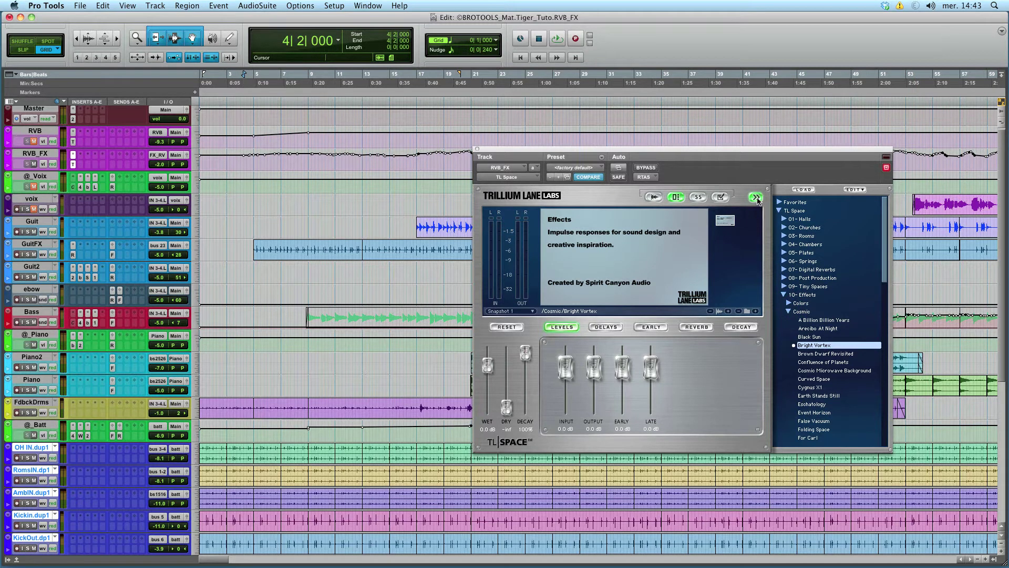
{"action": "left_click", "coordinate": [757, 198]}
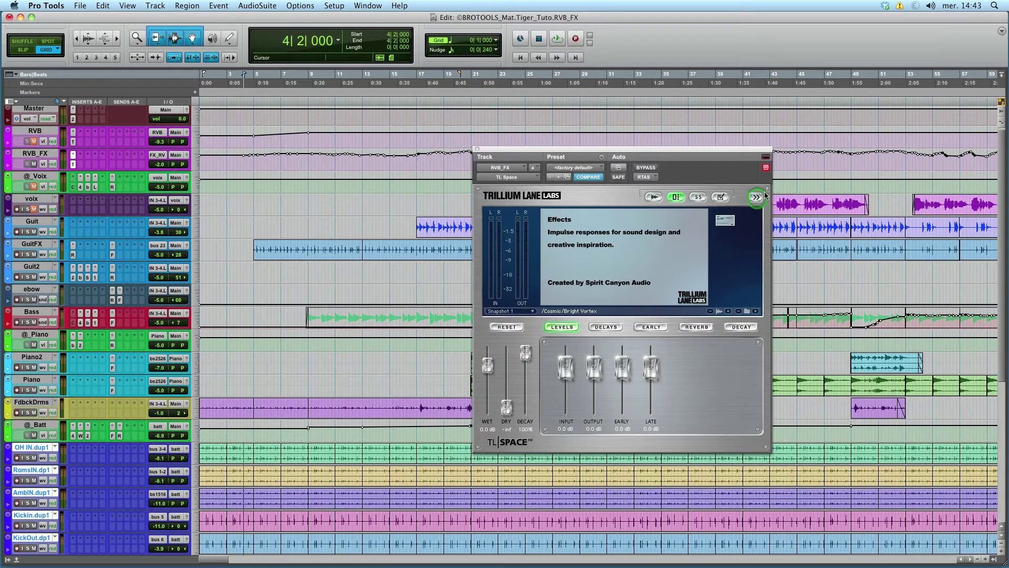
{"action": "left_click_drag", "start_coordinate": [601, 148], "coordinate": [719, 170]}
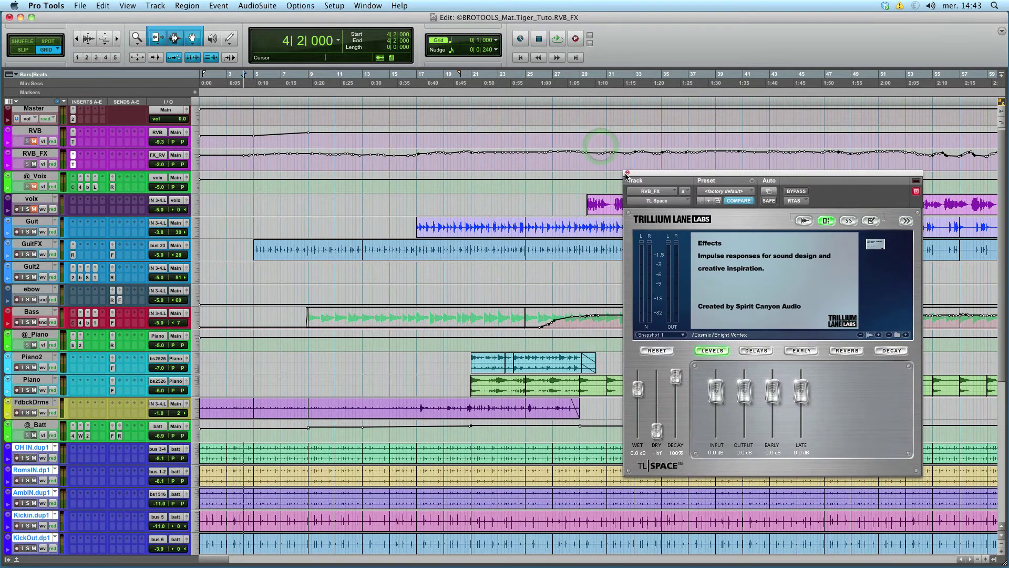
{"action": "left_click", "coordinate": [627, 172]}
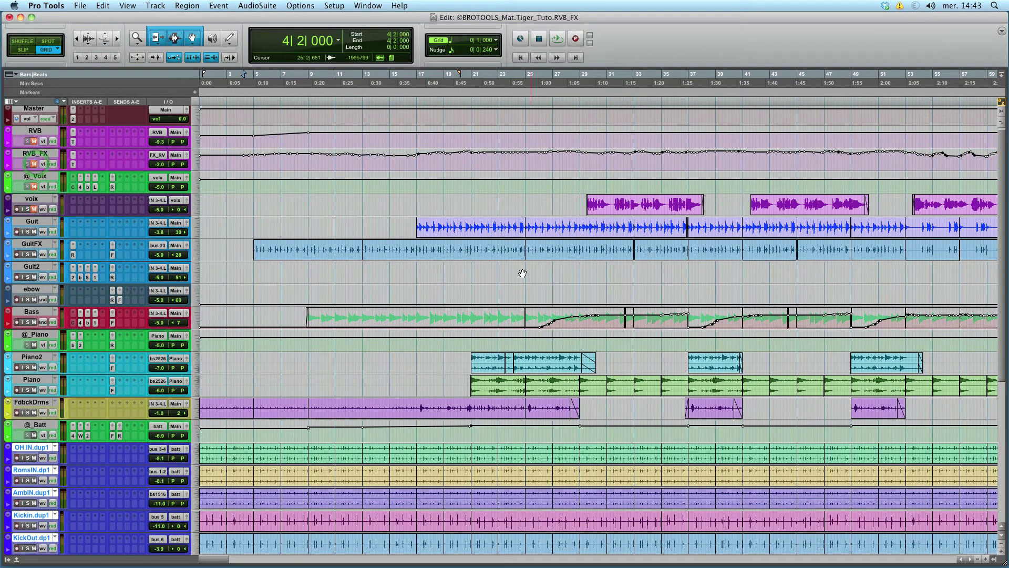
Select the GuitFX region from bar 13 to bar 25 and audition it with the track soloed.
{"action": "left_click", "coordinate": [491, 258]}
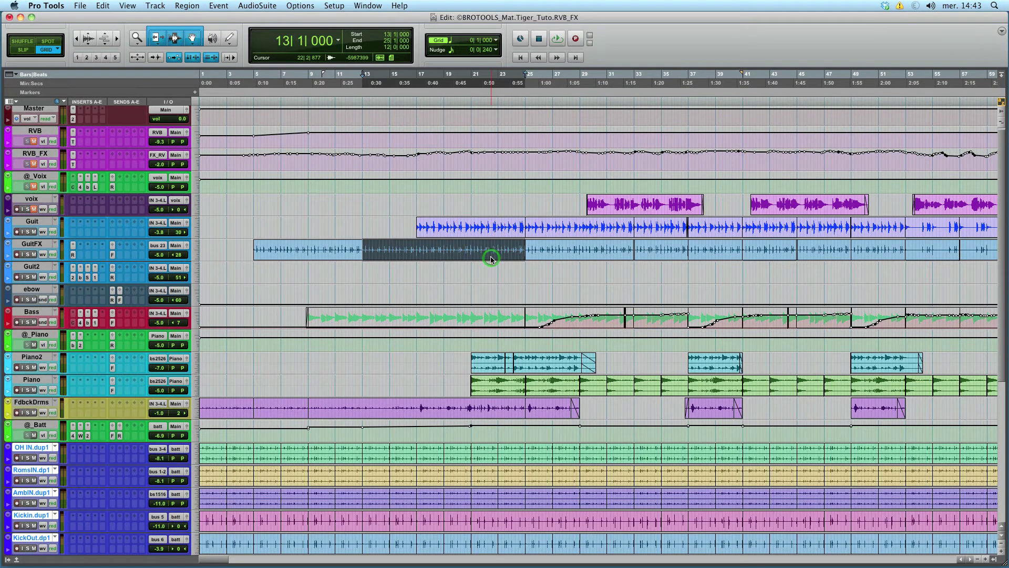
{"action": "left_click", "coordinate": [28, 254]}
{"action": "key", "text": "space"}
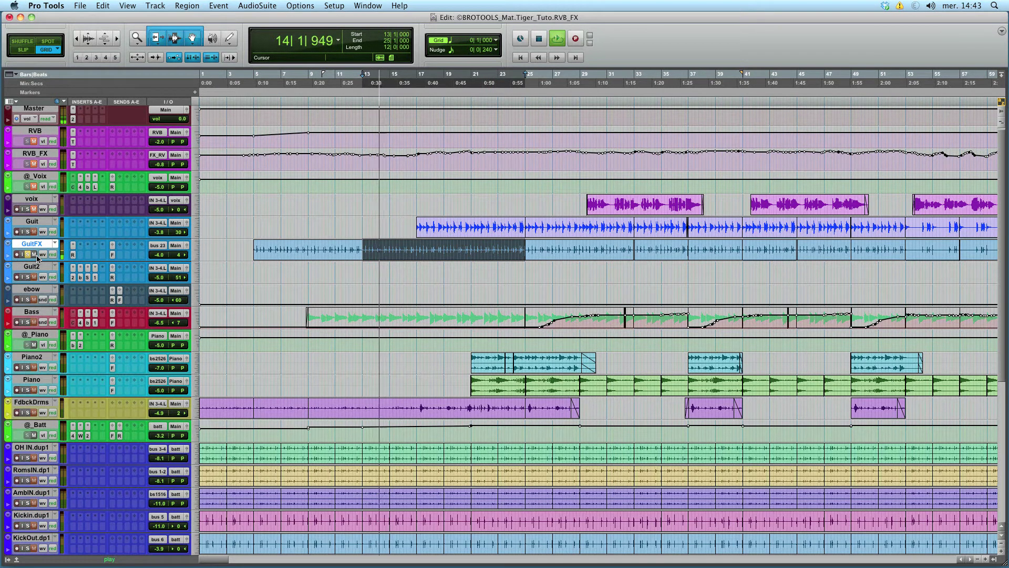
{"action": "key", "text": "space"}
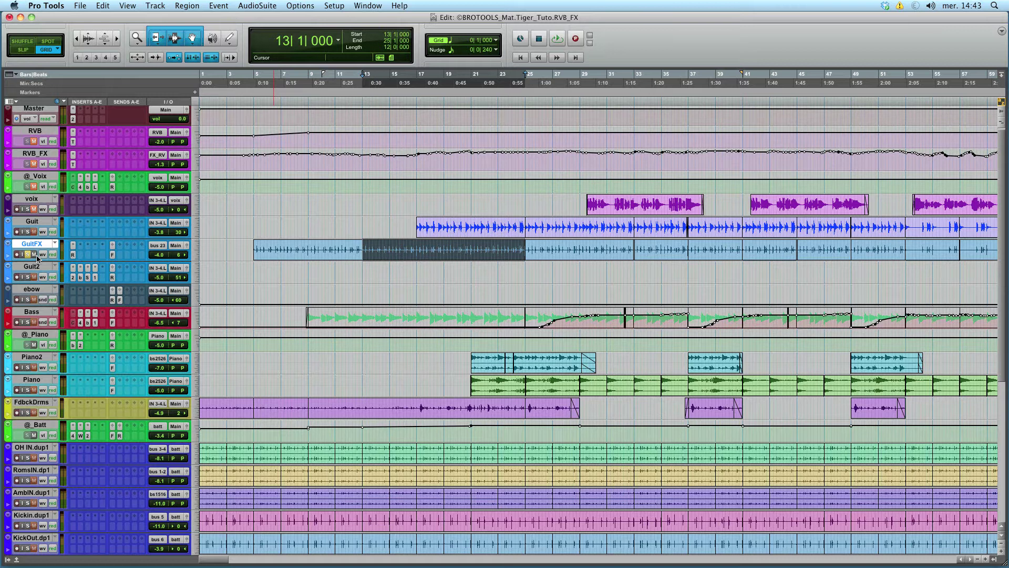
{"action": "key", "text": "space"}
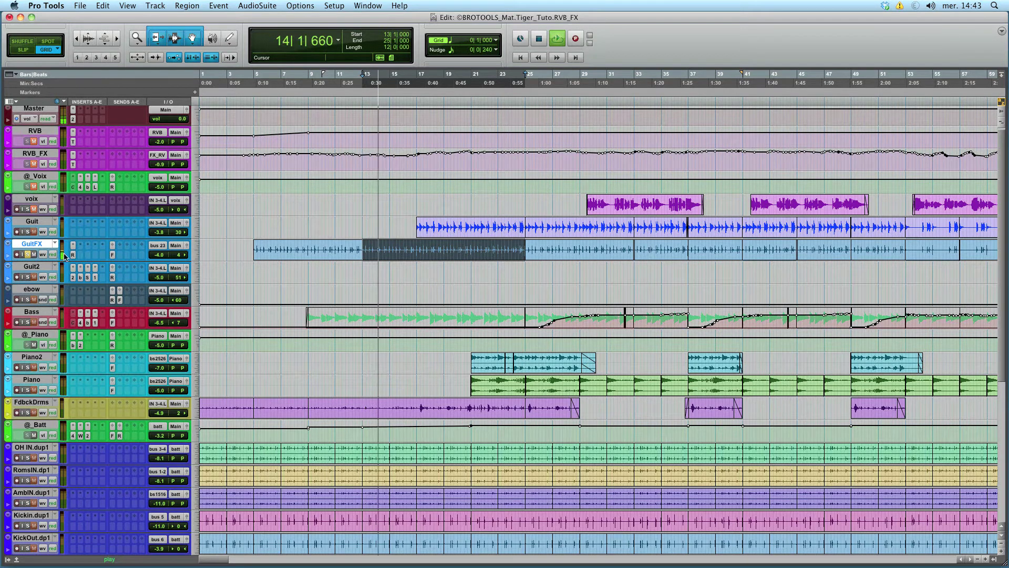
{"action": "key", "text": "space"}
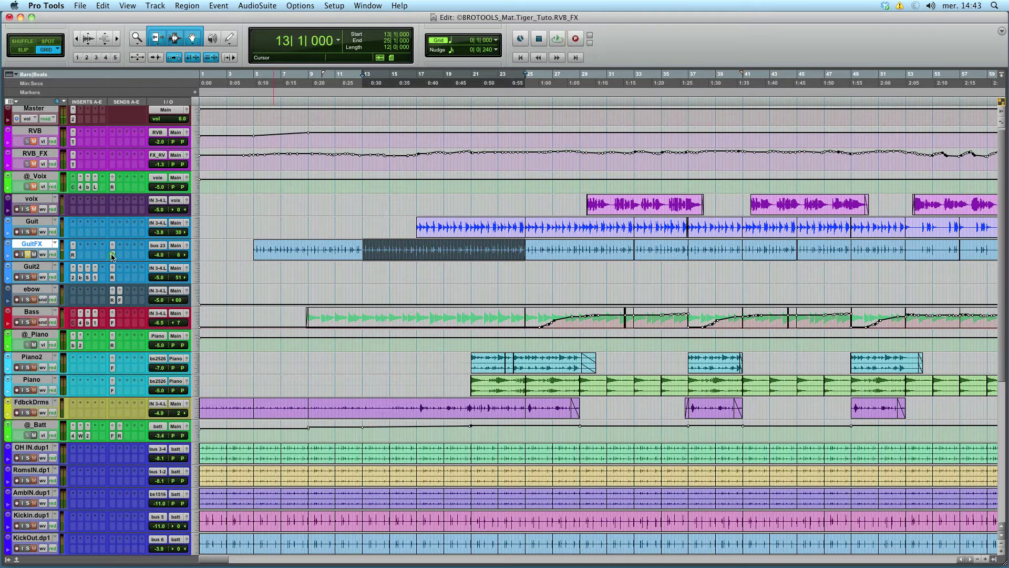
Replay the GuitFX region with its FX_RV send feeding the RVB_FX reverb.
{"action": "left_click", "coordinate": [112, 256]}
{"action": "left_click", "coordinate": [112, 255]}
{"action": "key", "text": "space"}
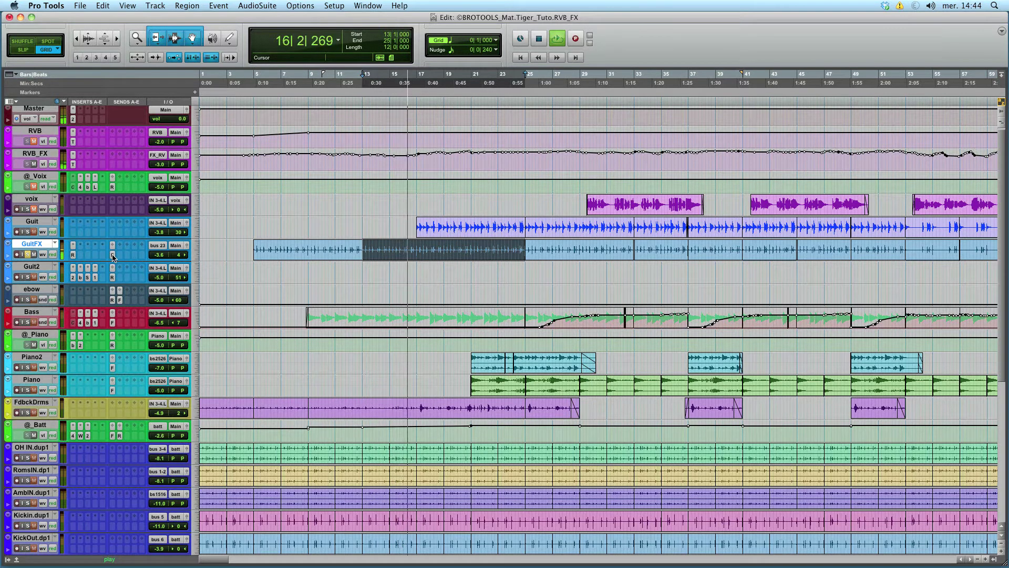
{"action": "key", "text": "space"}
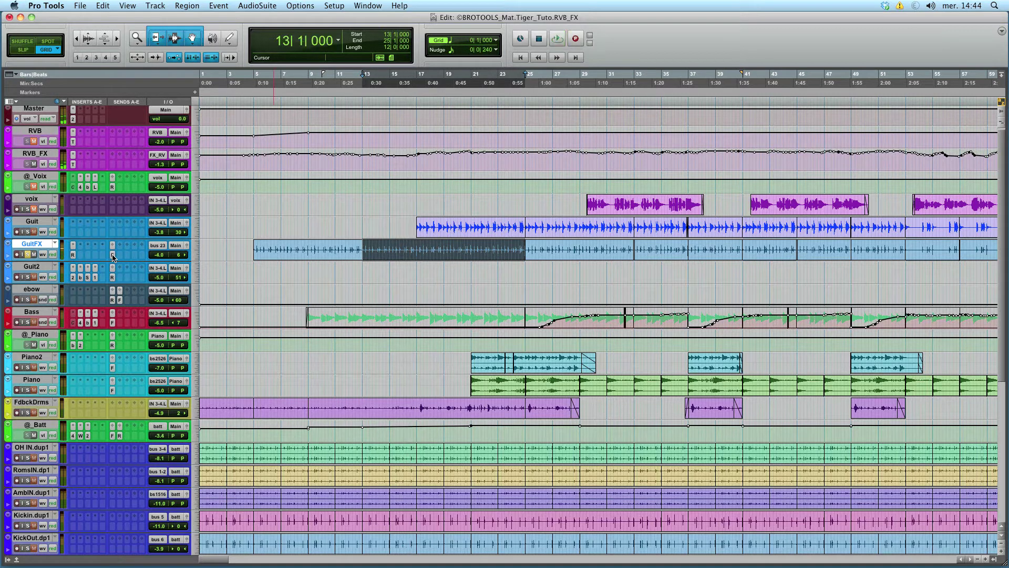
Open the GuitFX track's FX_RV send and set it to pre-fader.
{"action": "left_click", "coordinate": [113, 256]}
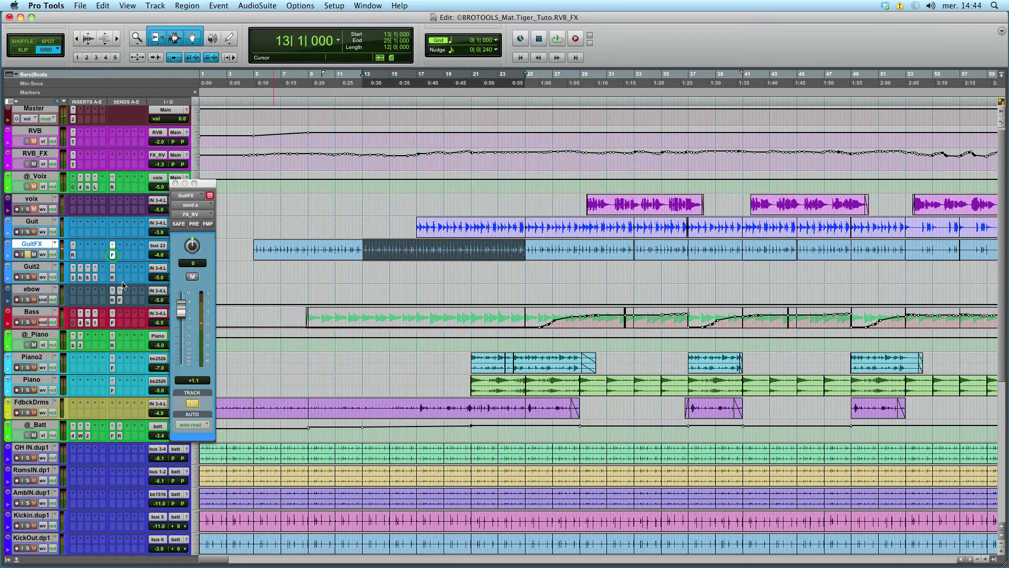
{"action": "left_click_drag", "start_coordinate": [202, 185], "coordinate": [263, 197]}
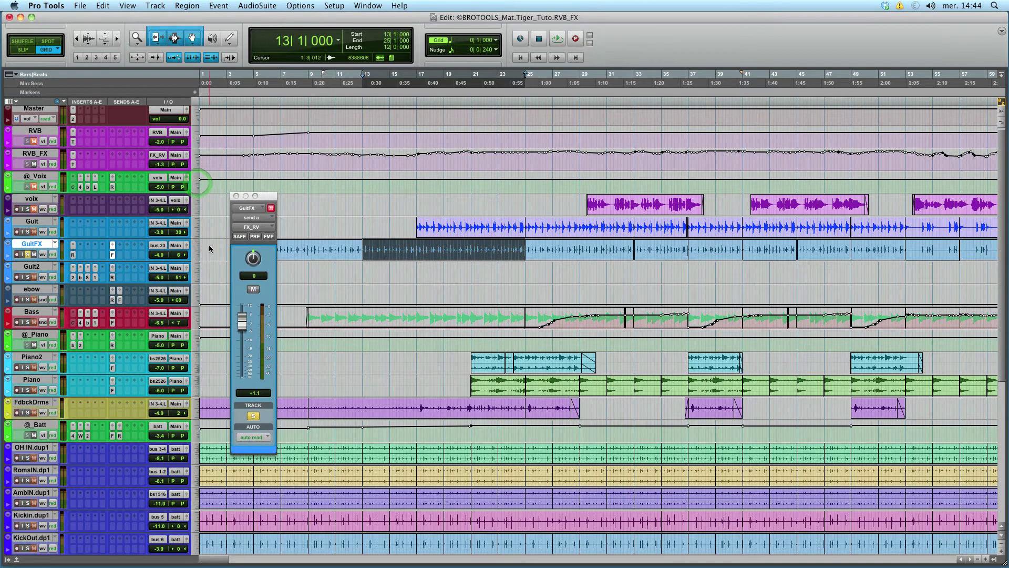
{"action": "left_click", "coordinate": [257, 237]}
Solo the RVB_FX track to audition the GuitFX selection's reverb alone, and close the send window.
{"action": "left_click", "coordinate": [27, 164]}
{"action": "key", "text": "space"}
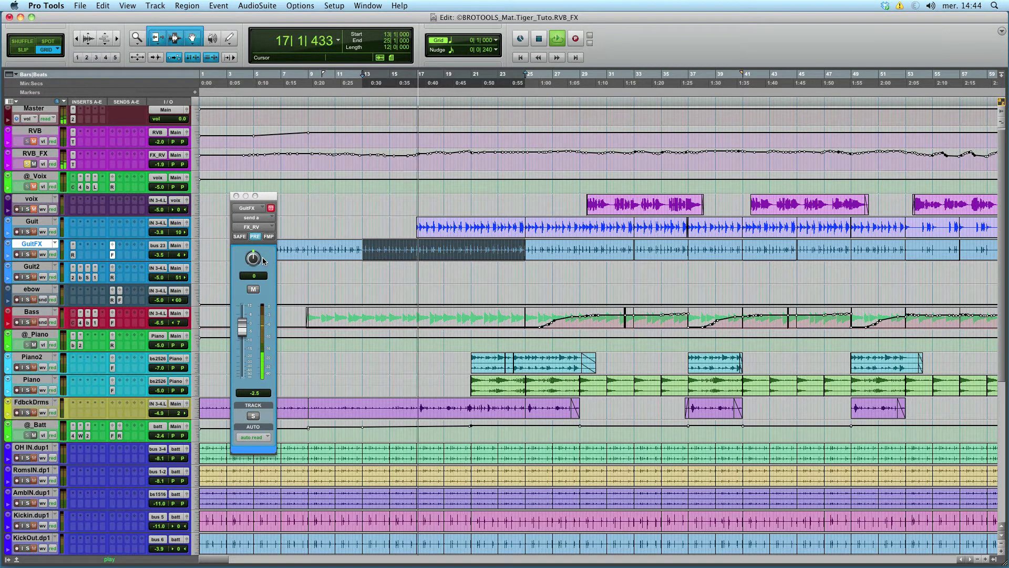
{"action": "key", "text": "space"}
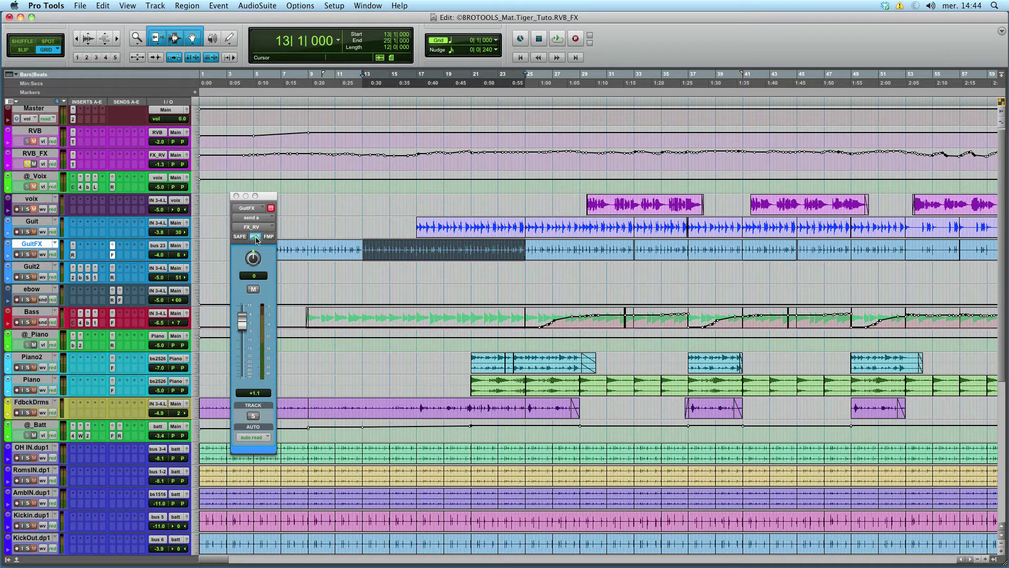
{"action": "left_click", "coordinate": [237, 196]}
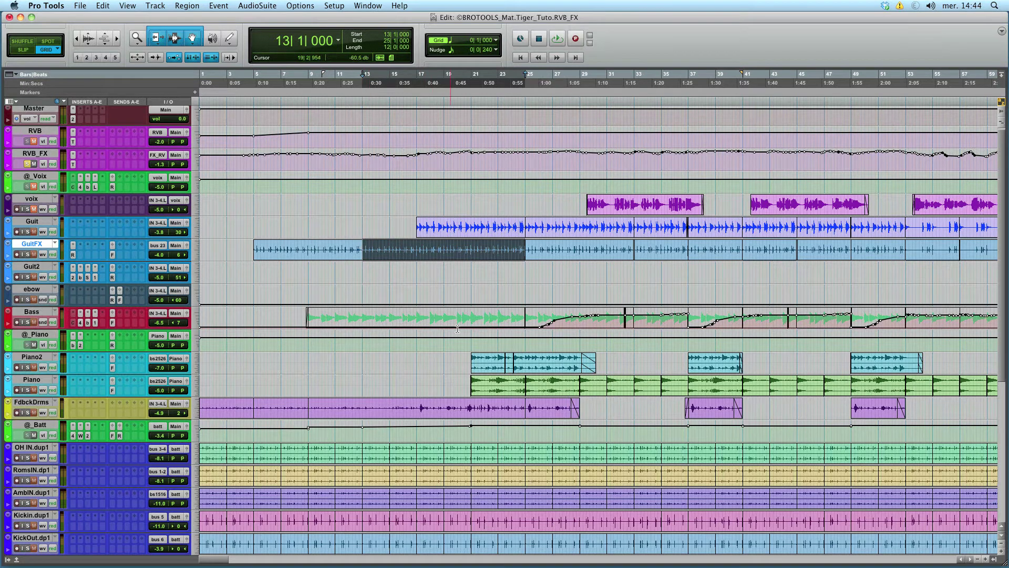
Solo the Bass track and play it from bar 23 with its effect reverb.
{"action": "left_click", "coordinate": [501, 316]}
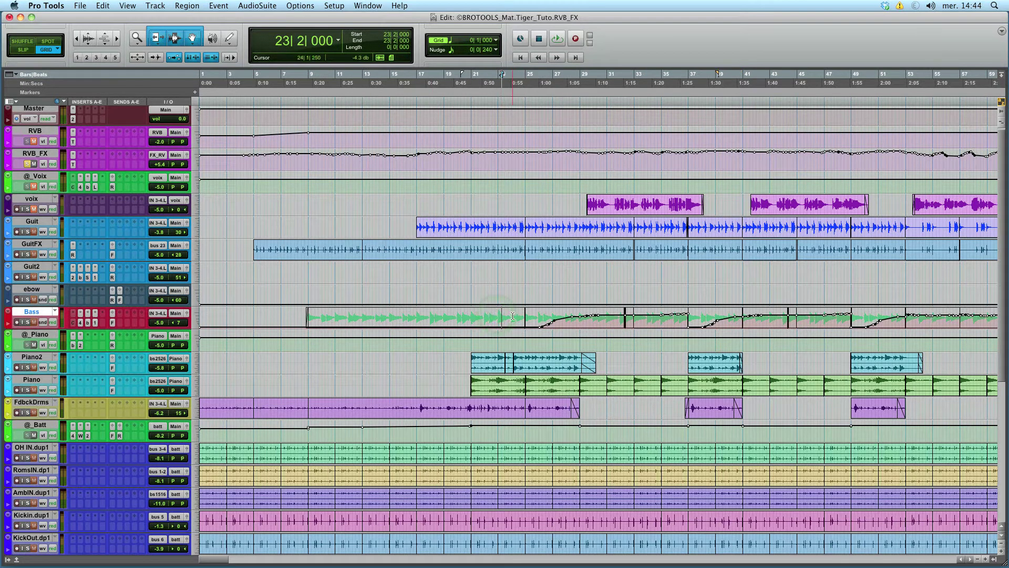
{"action": "left_click", "coordinate": [496, 316]}
{"action": "left_click", "coordinate": [27, 321]}
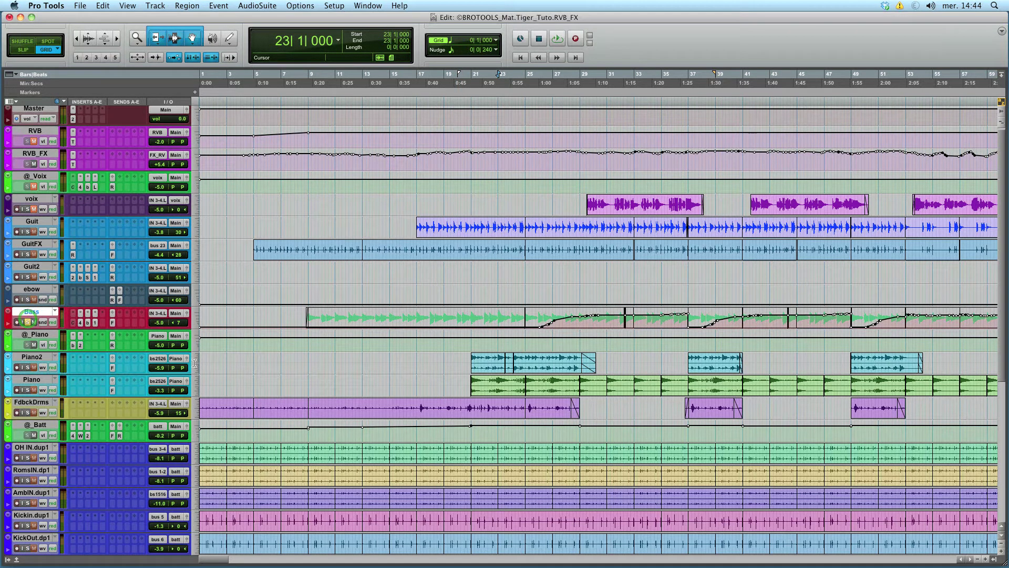
{"action": "key", "text": "space"}
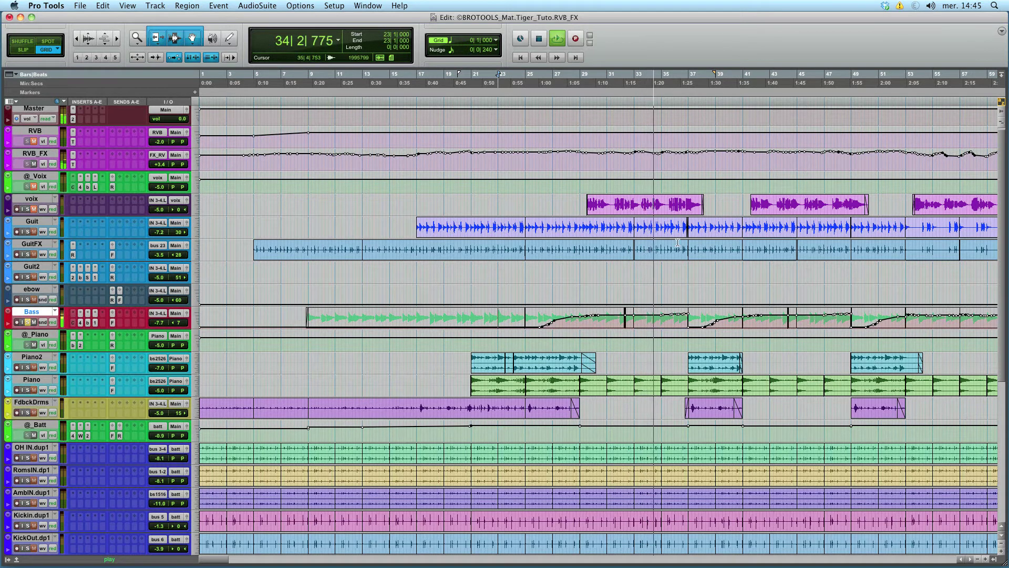
{"action": "key", "text": "space"}
Examine the RVB_FX volume automation from about bar 32 to bar 36, and clear the selection.
{"action": "left_click_drag", "start_coordinate": [623, 163], "coordinate": [684, 160]}
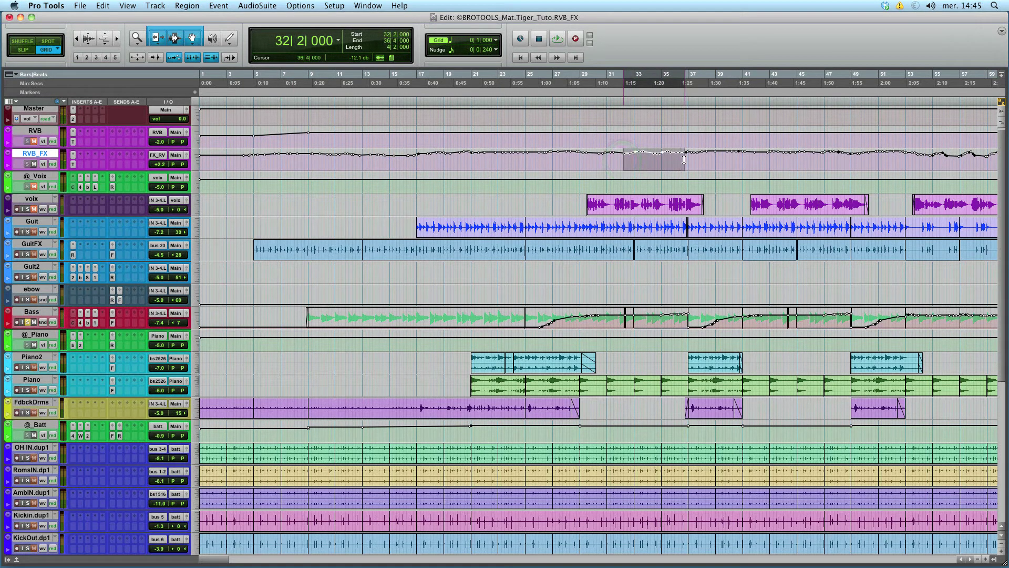
{"action": "mouse_move", "coordinate": [684, 160]}
{"action": "left_mouse_down"}
{"action": "mouse_move", "coordinate": [625, 158]}
{"action": "mouse_move", "coordinate": [696, 157]}
{"action": "left_mouse_up"}
{"action": "left_click", "coordinate": [624, 160]}
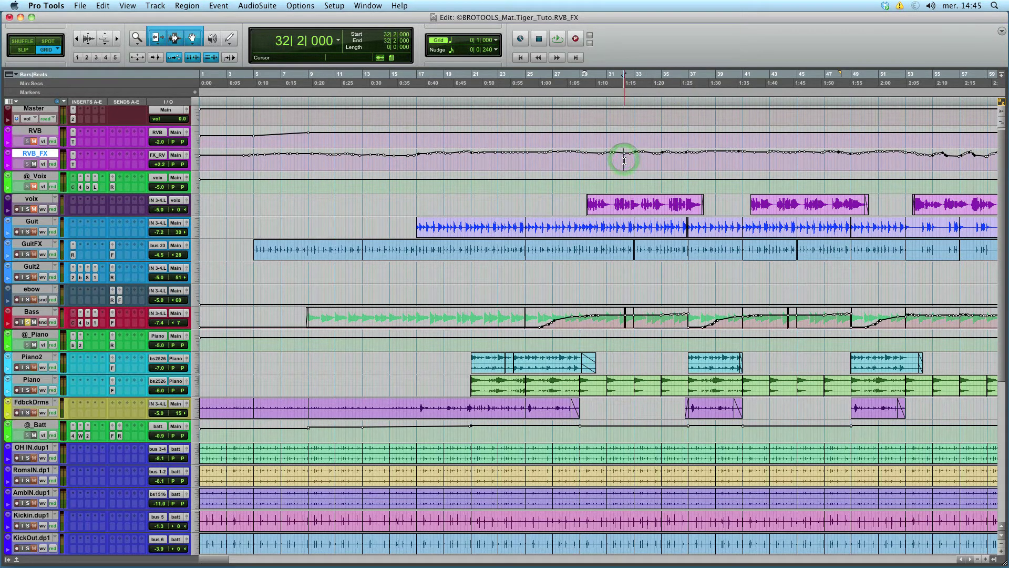
{"action": "left_click", "coordinate": [596, 170]}
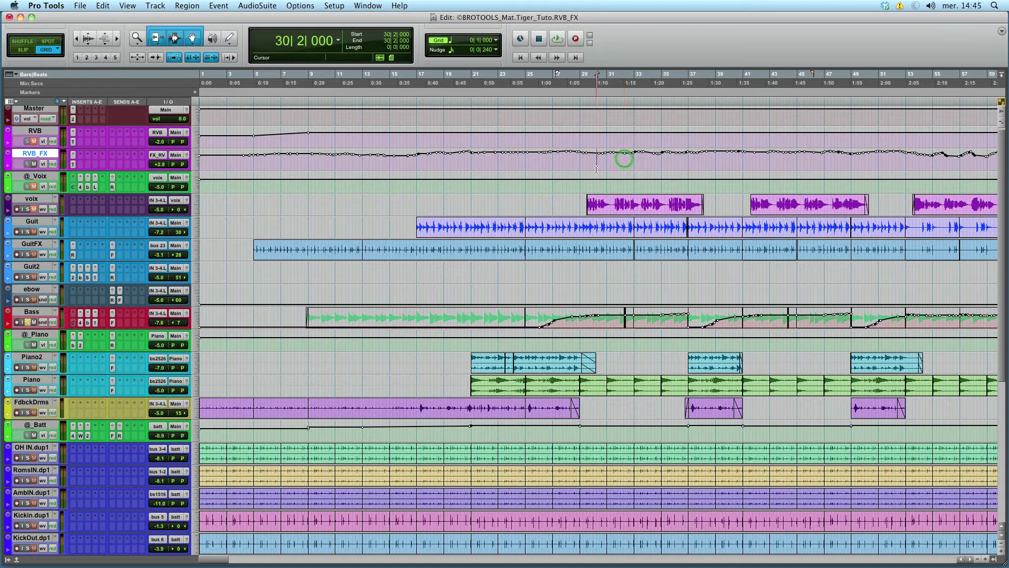
{"action": "left_click", "coordinate": [451, 447]}
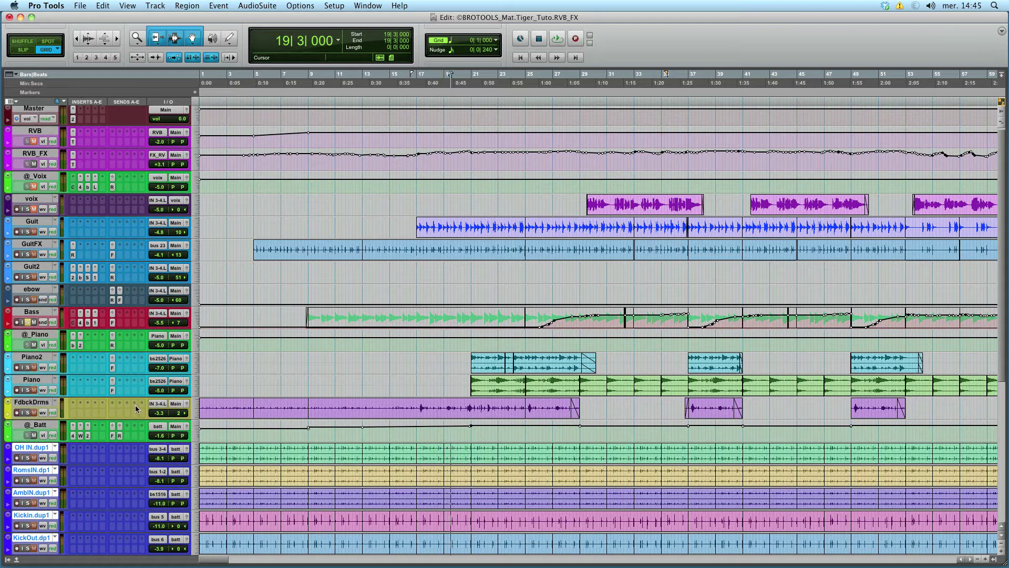
{"action": "left_click", "coordinate": [113, 435]}
{"action": "left_click", "coordinate": [113, 435]}
{"action": "left_click", "coordinate": [43, 435]}
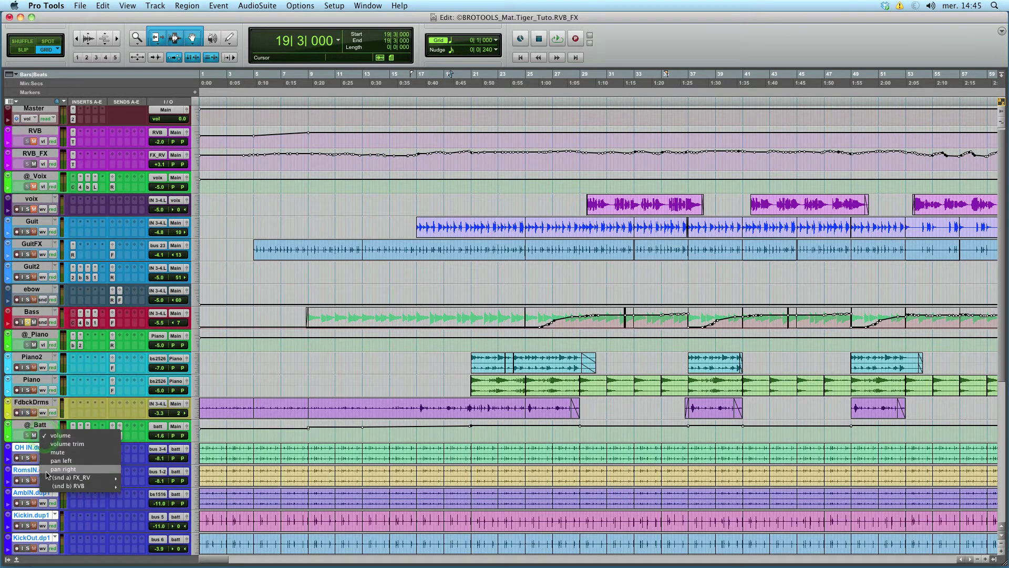
{"action": "mouse_move", "coordinate": [48, 477]}
{"action": "left_click", "coordinate": [131, 473]}
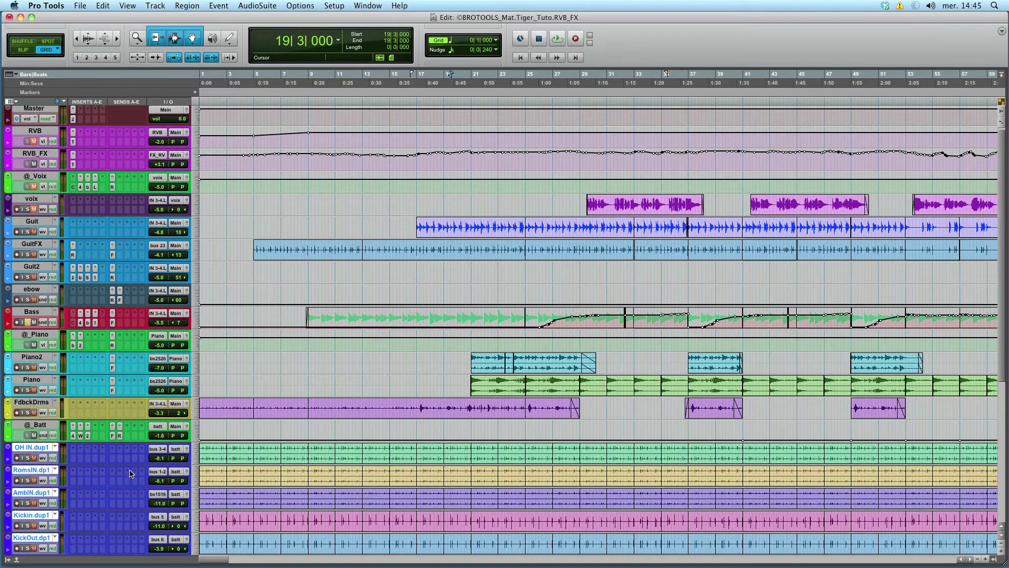
{"action": "key", "text": "super+bracketleft"}
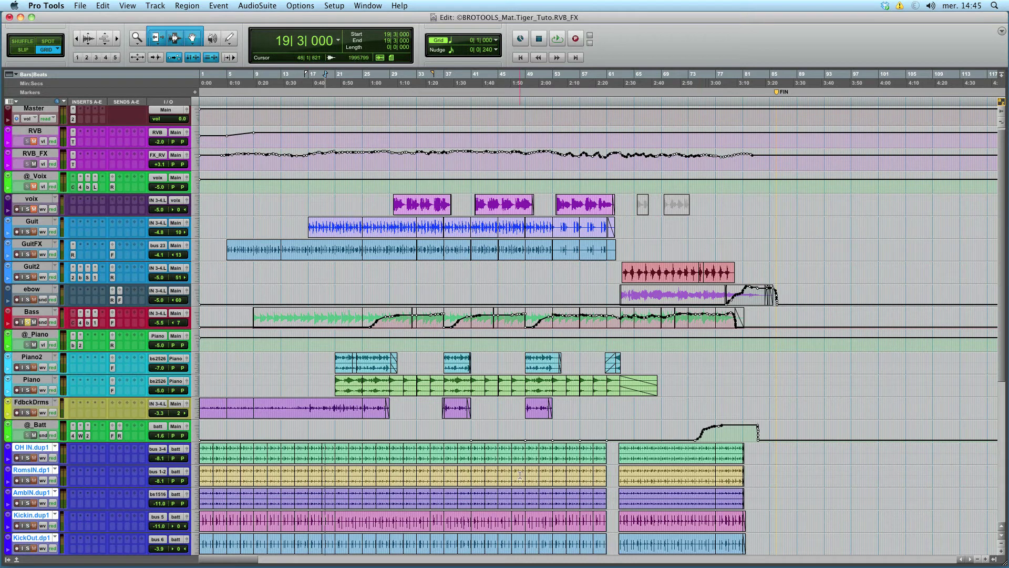
{"action": "left_click", "coordinate": [27, 458]}
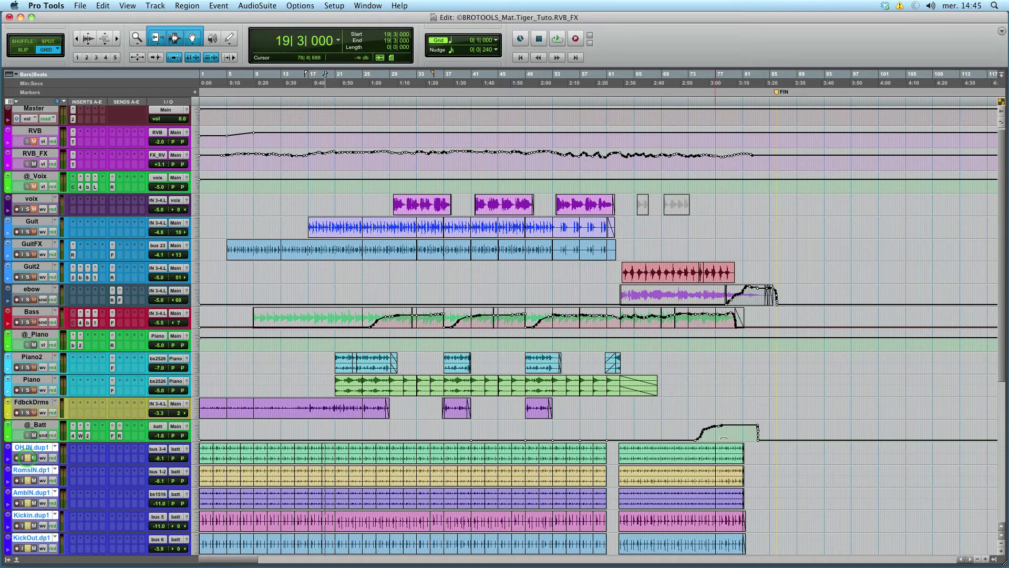
{"action": "left_click", "coordinate": [692, 427]}
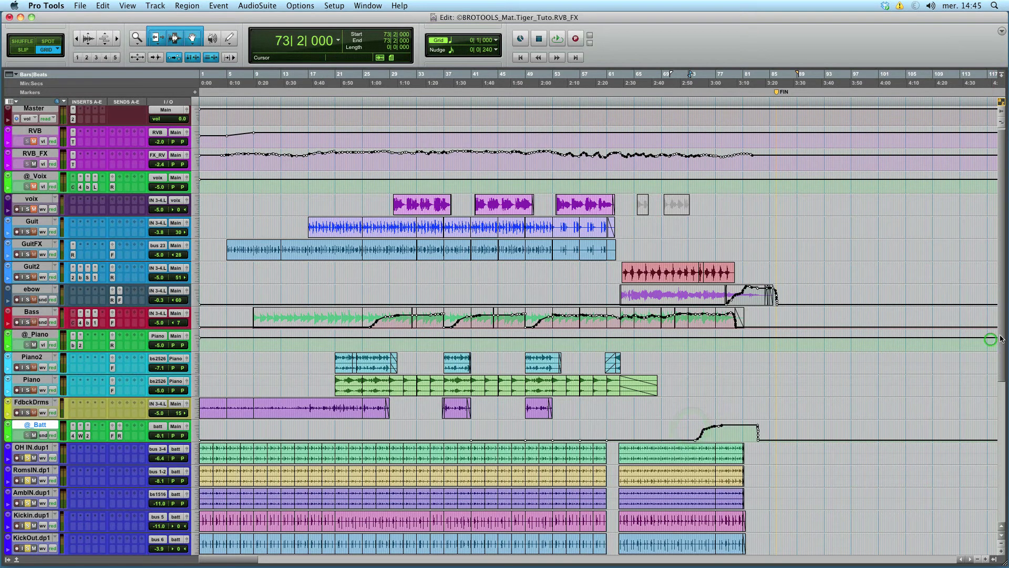
{"action": "scroll", "coordinate": [991, 338], "scroll_direction": "down", "scroll_amount": 5}
{"action": "scroll", "coordinate": [988, 336], "scroll_direction": "up", "scroll_amount": 5}
{"action": "scroll", "coordinate": [987, 335], "scroll_direction": "up", "scroll_amount": 1}
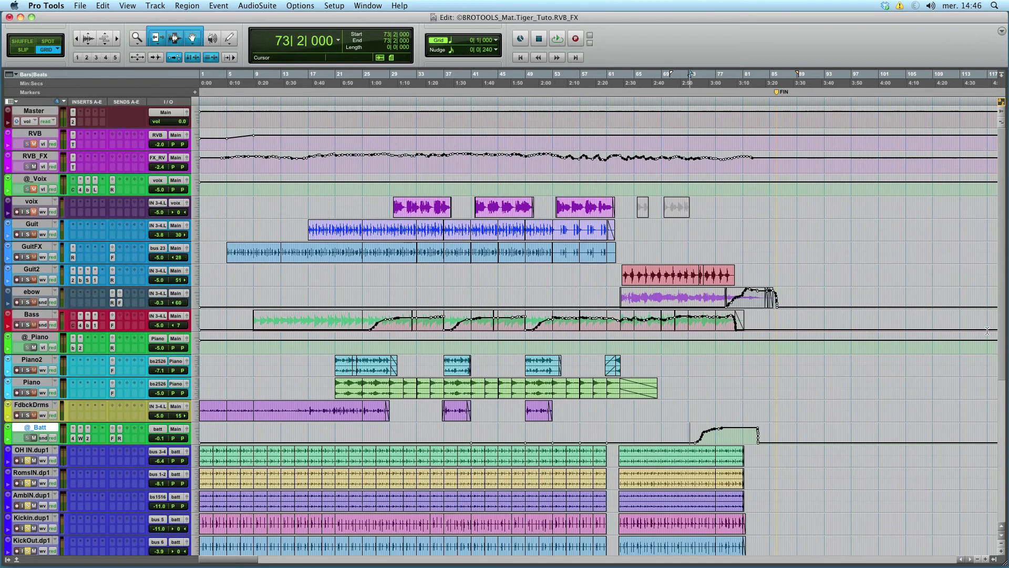
{"action": "key", "text": "space"}
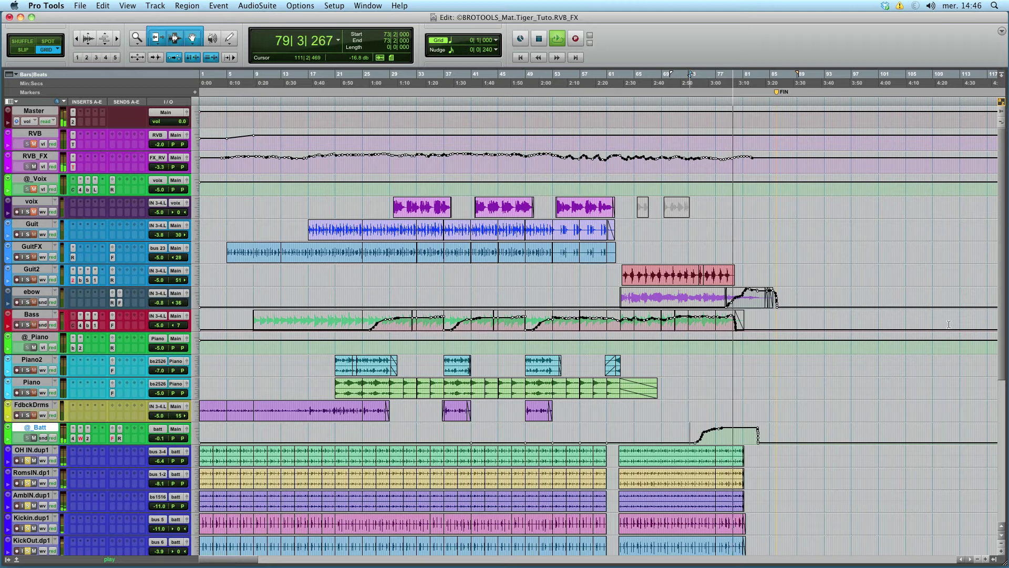
{"action": "key", "text": "space"}
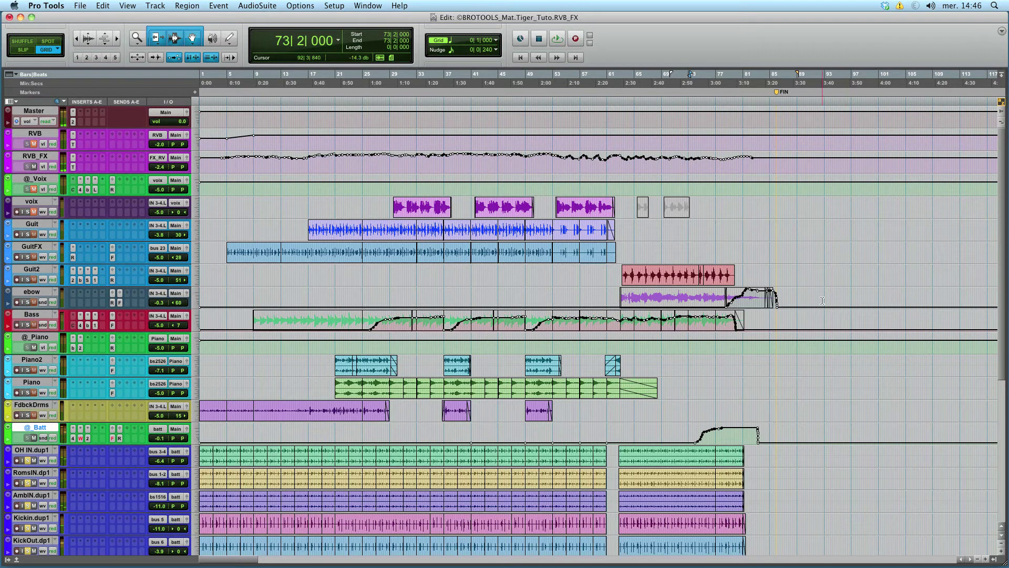
Solo the ebow track and play it from bar 78 through its effect reverb send automation.
{"action": "left_click", "coordinate": [721, 299]}
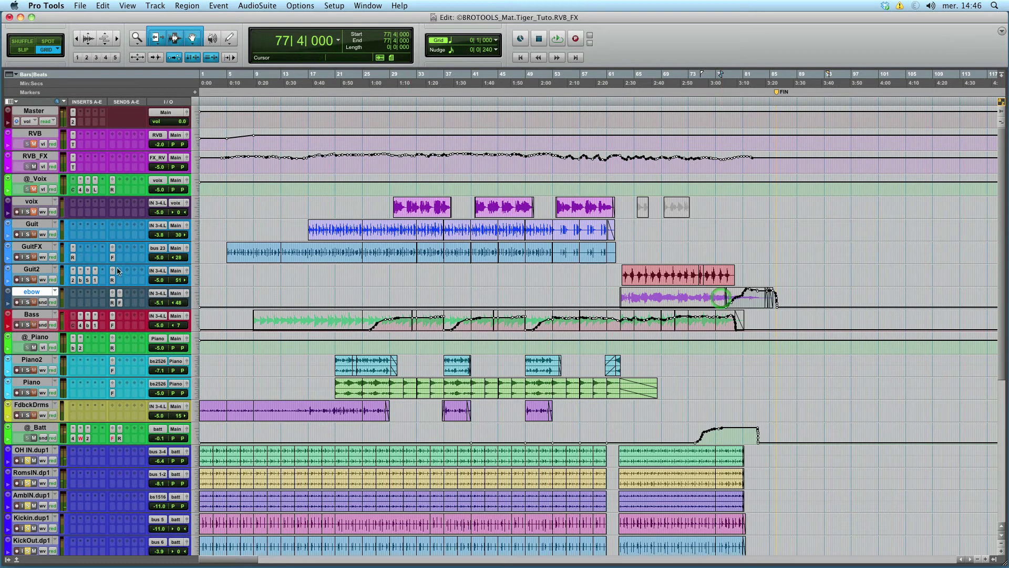
{"action": "left_click", "coordinate": [28, 303]}
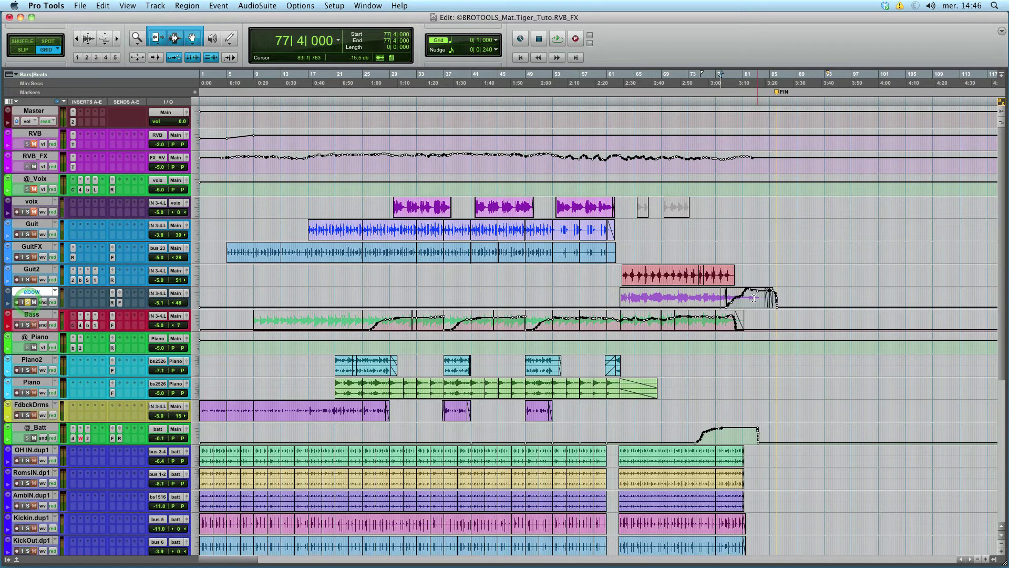
{"action": "left_click", "coordinate": [724, 297]}
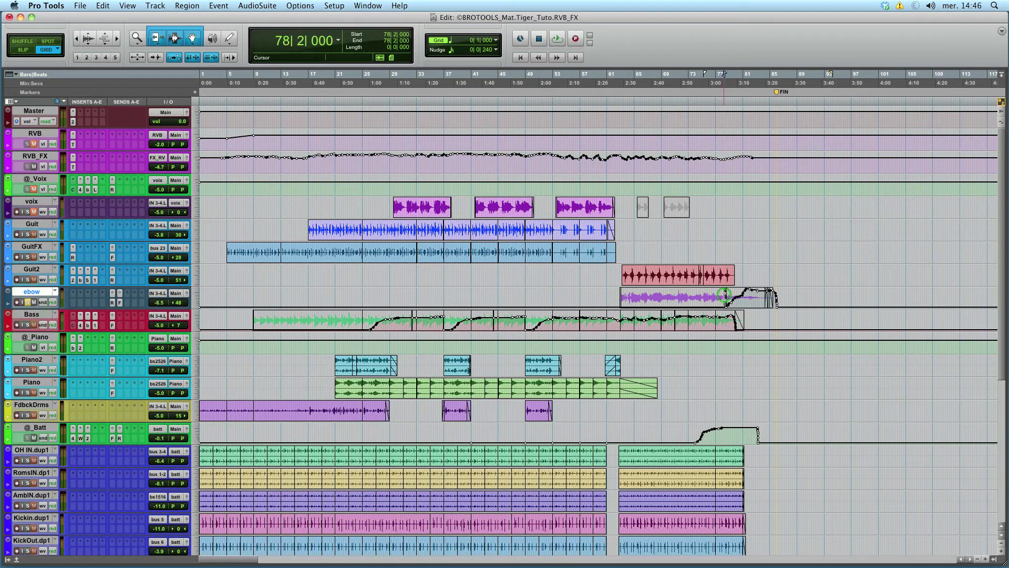
{"action": "key", "text": "space"}
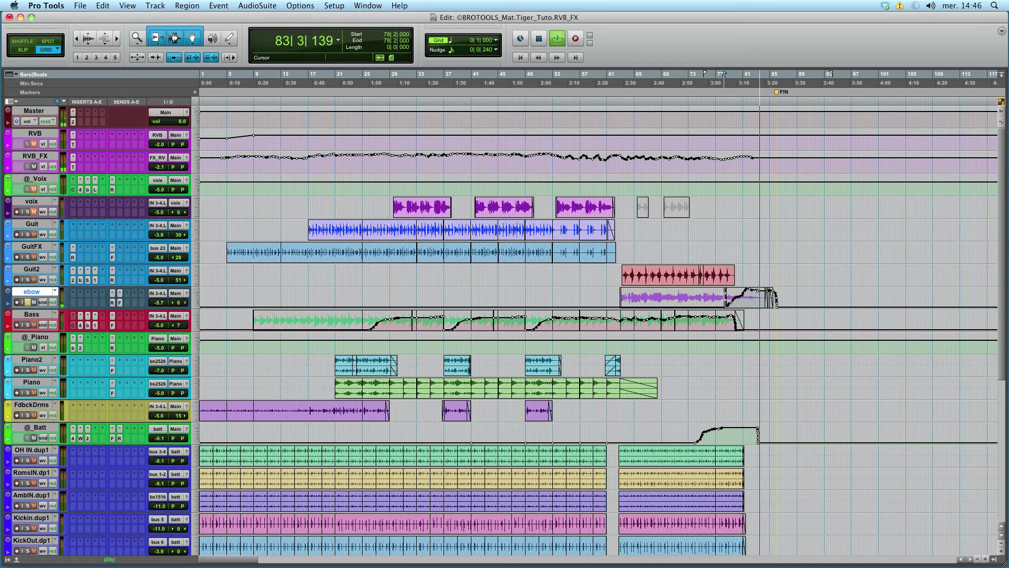
{"action": "key", "text": "space"}
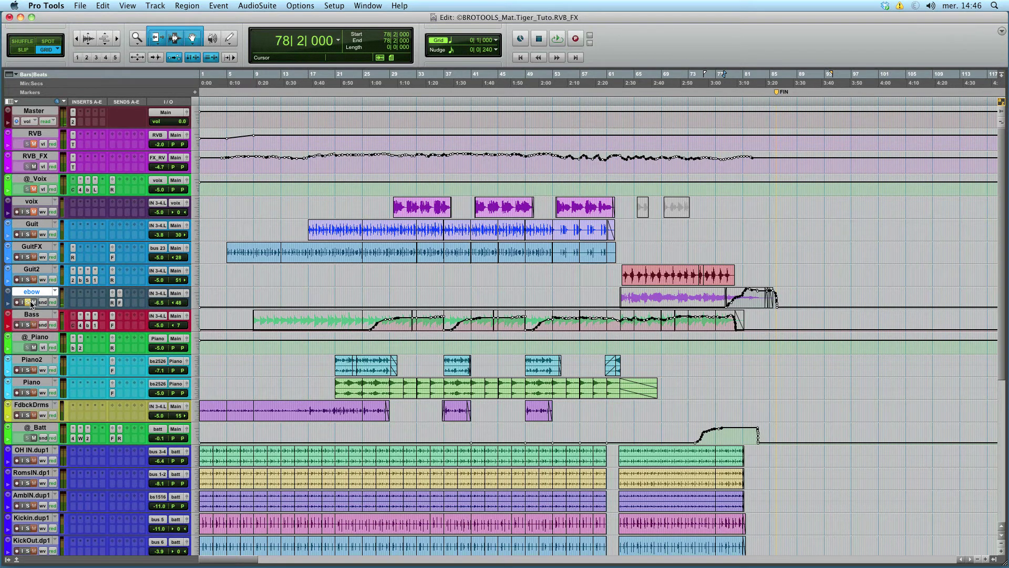
Clear the ebow solo and play the full mix from bar 20.
{"action": "left_click", "coordinate": [28, 303]}
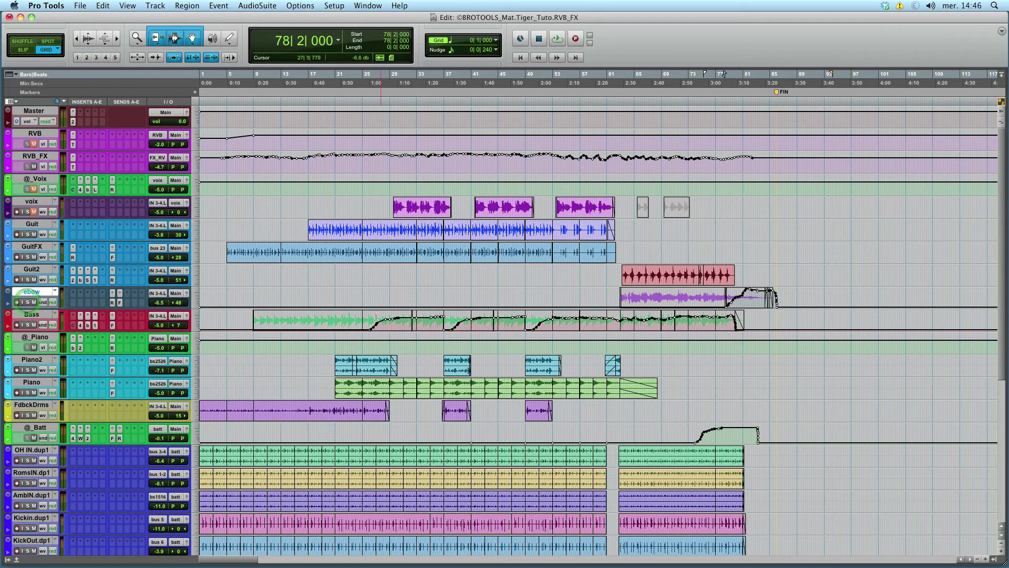
{"action": "left_click", "coordinate": [355, 297]}
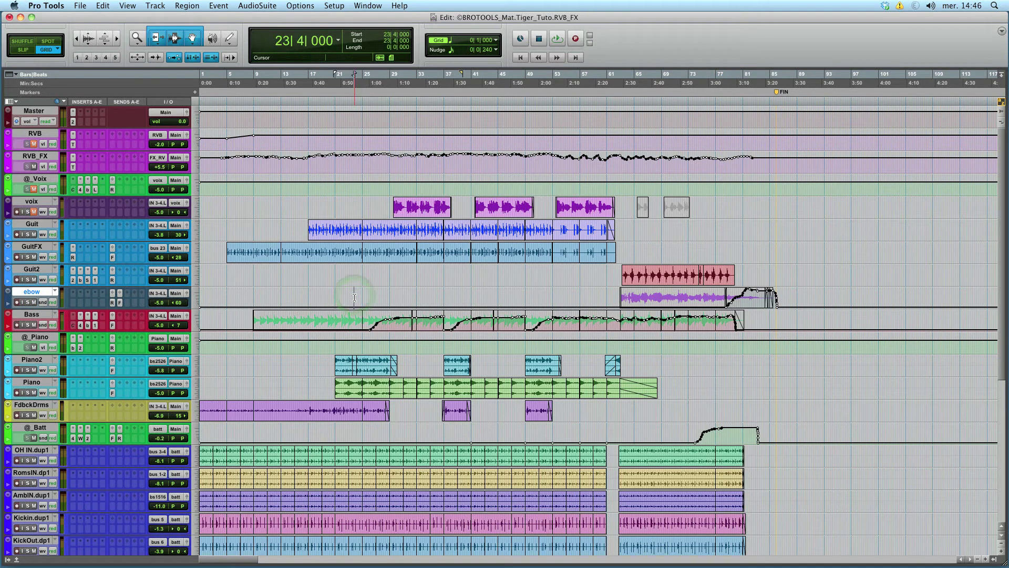
{"action": "left_click", "coordinate": [336, 295]}
{"action": "key", "text": "space"}
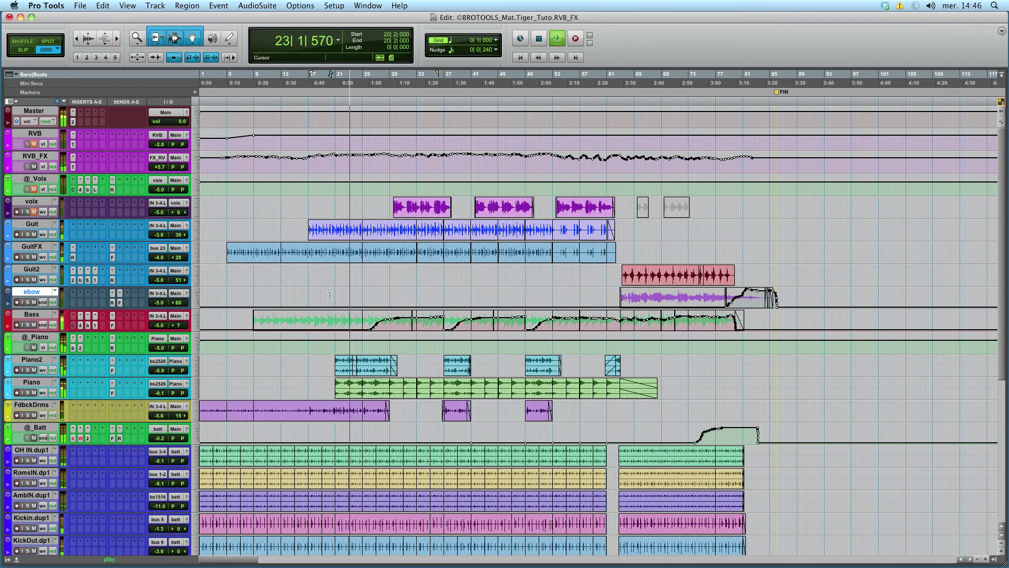
Switch the automation display of all tracks to the send a level, and stop playback.
{"action": "left_click", "coordinate": [46, 325]}
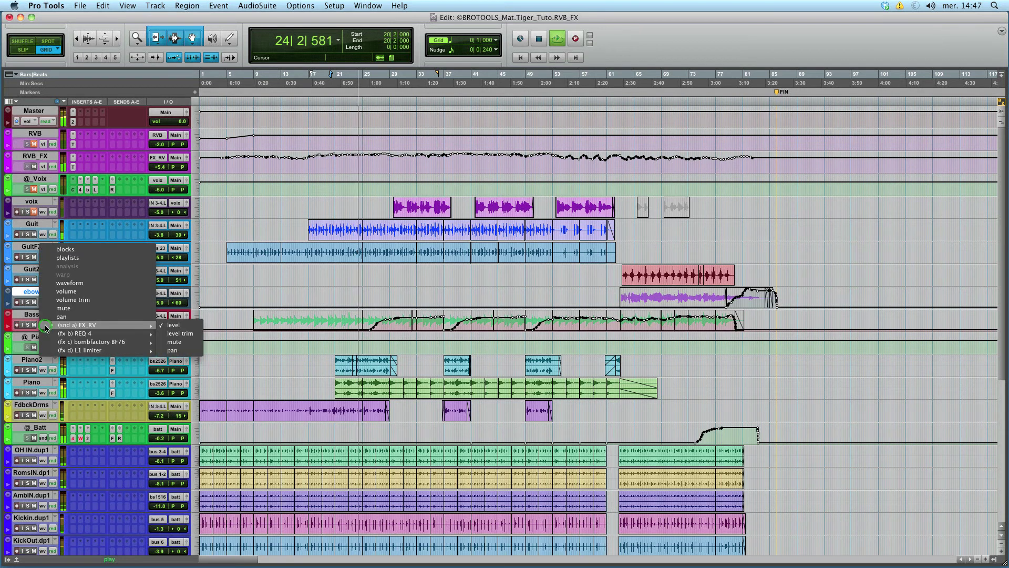
{"action": "left_click", "coordinate": [174, 325], "text": "alt"}
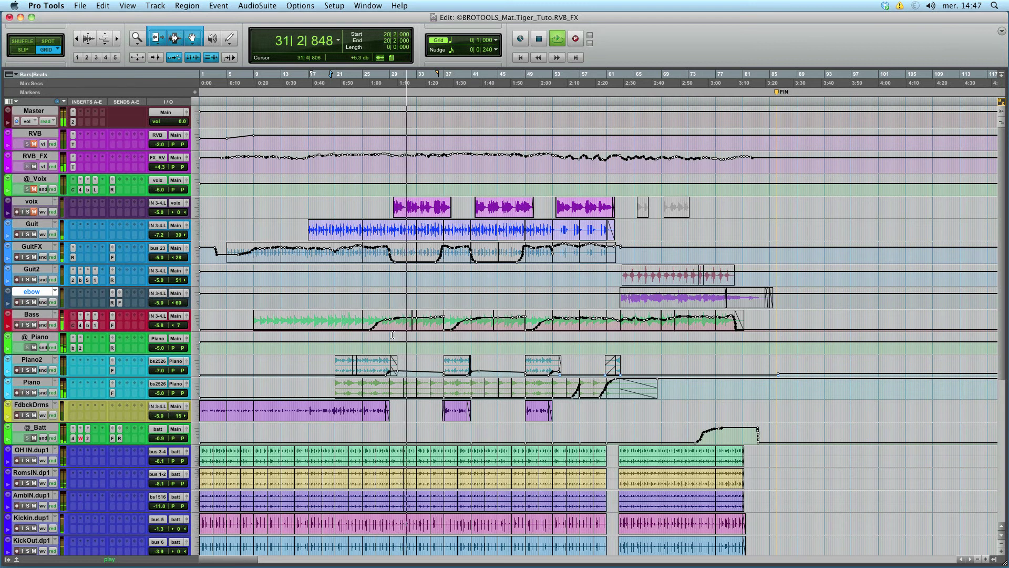
{"action": "key", "text": "space"}
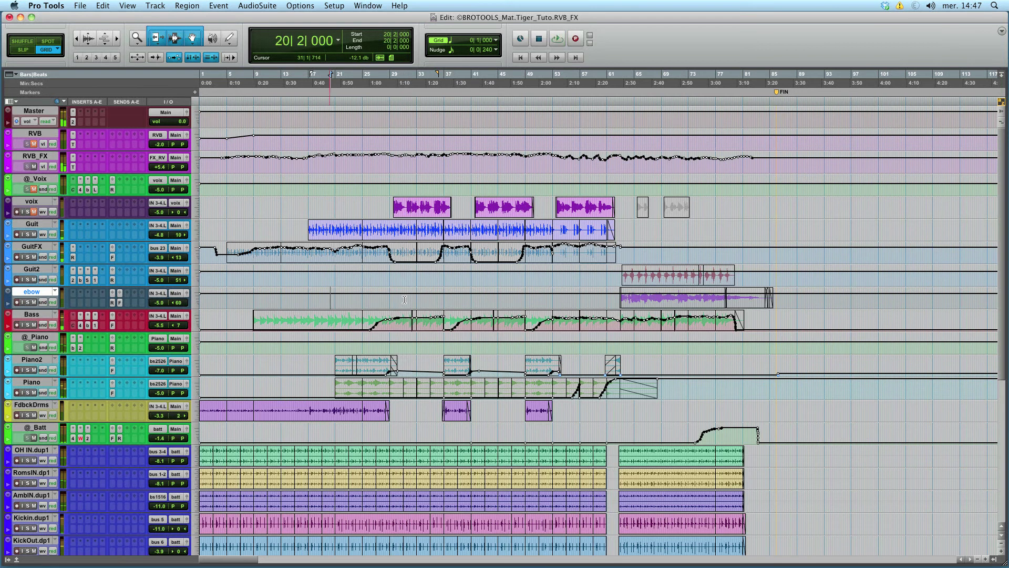
Compare the GuitFX send automation around bars 27 to 31 with the voix track's entry at bar 29.
{"action": "left_click", "coordinate": [378, 257]}
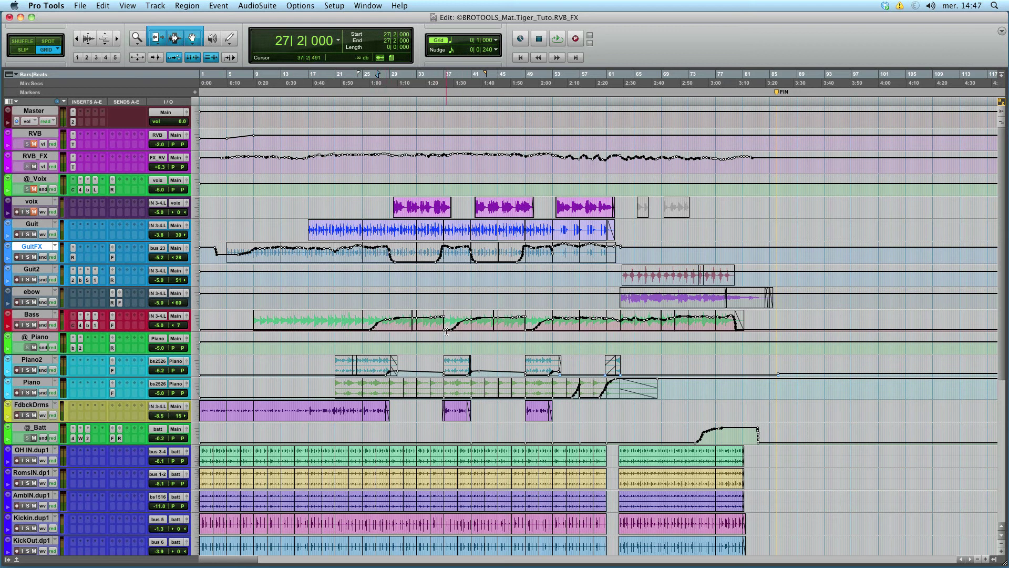
{"action": "left_click", "coordinate": [408, 259]}
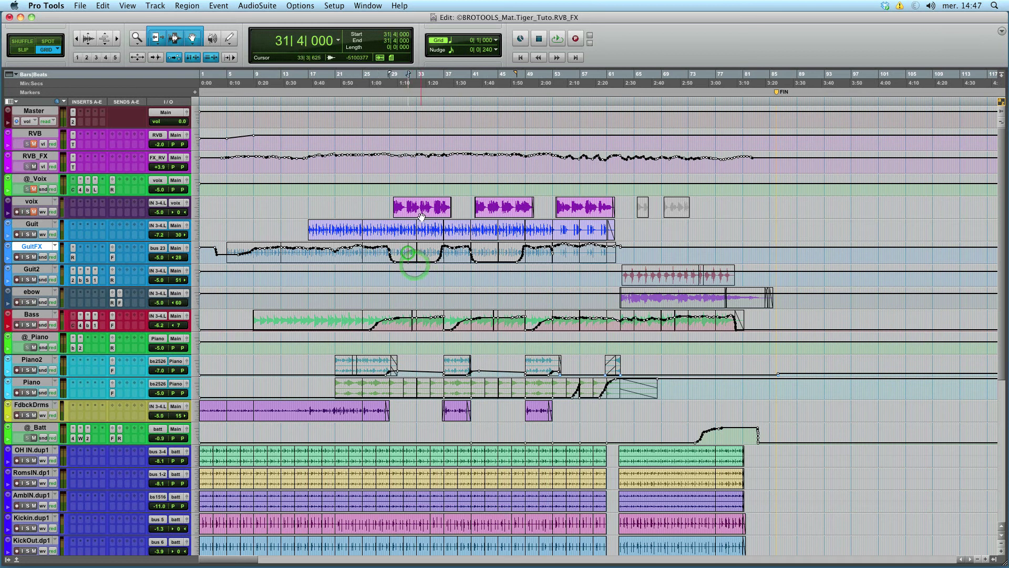
{"action": "left_click", "coordinate": [420, 214]}
{"action": "left_click", "coordinate": [390, 204]}
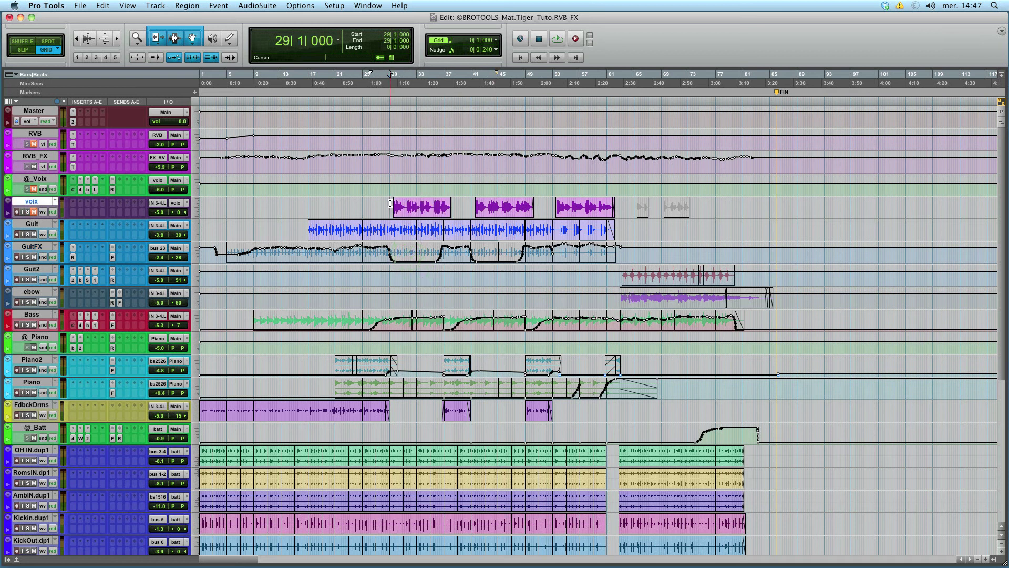